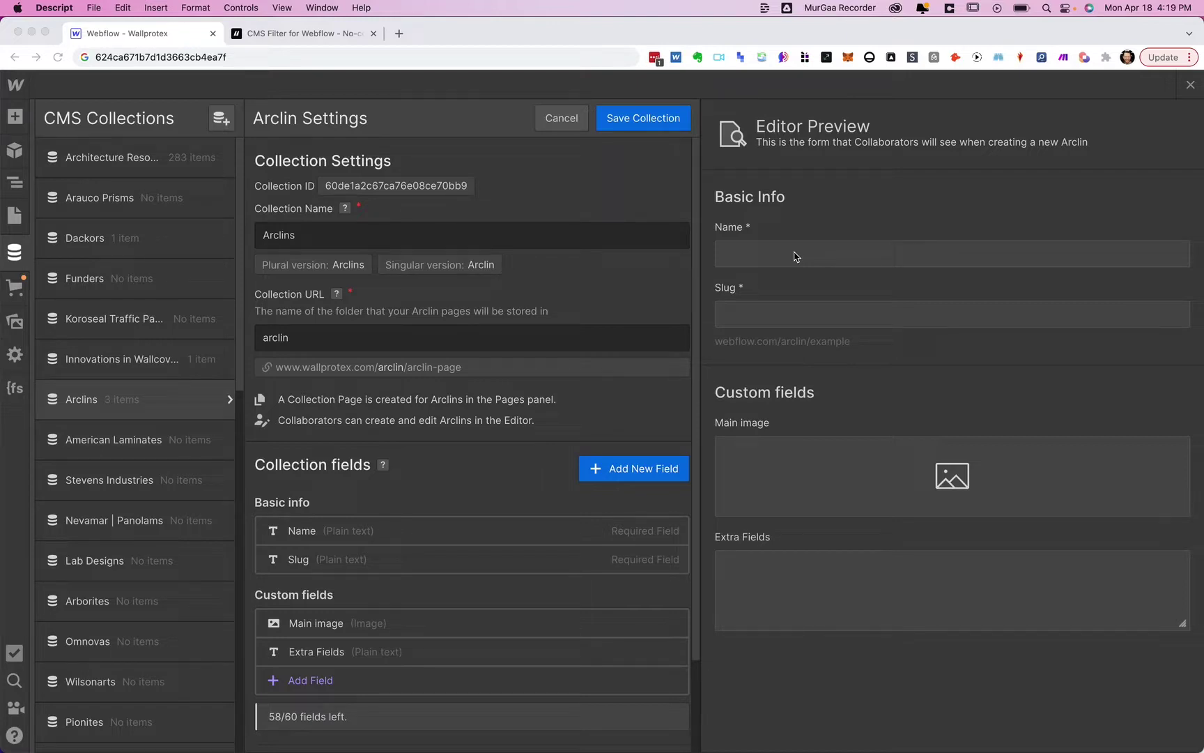
Leave the Arclin collection settings and save the collection changes.
scroll(463, 520, down, 3)
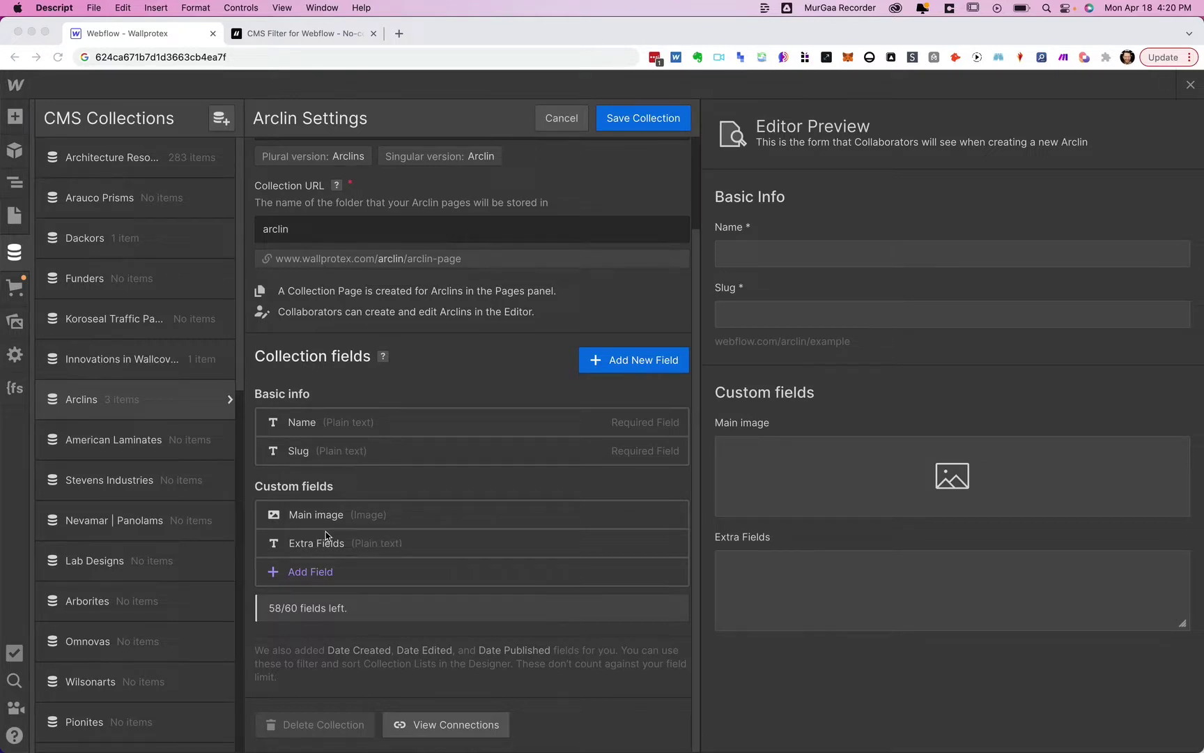
click(159, 404)
click(133, 404)
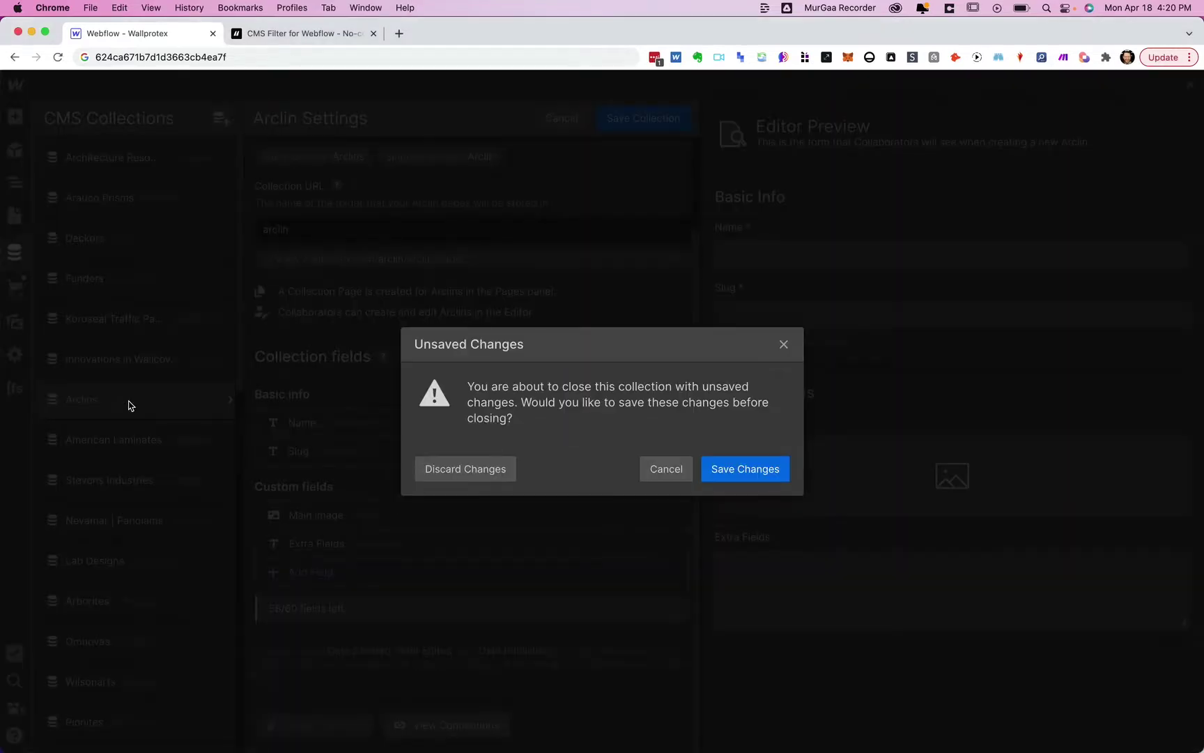
click(720, 467)
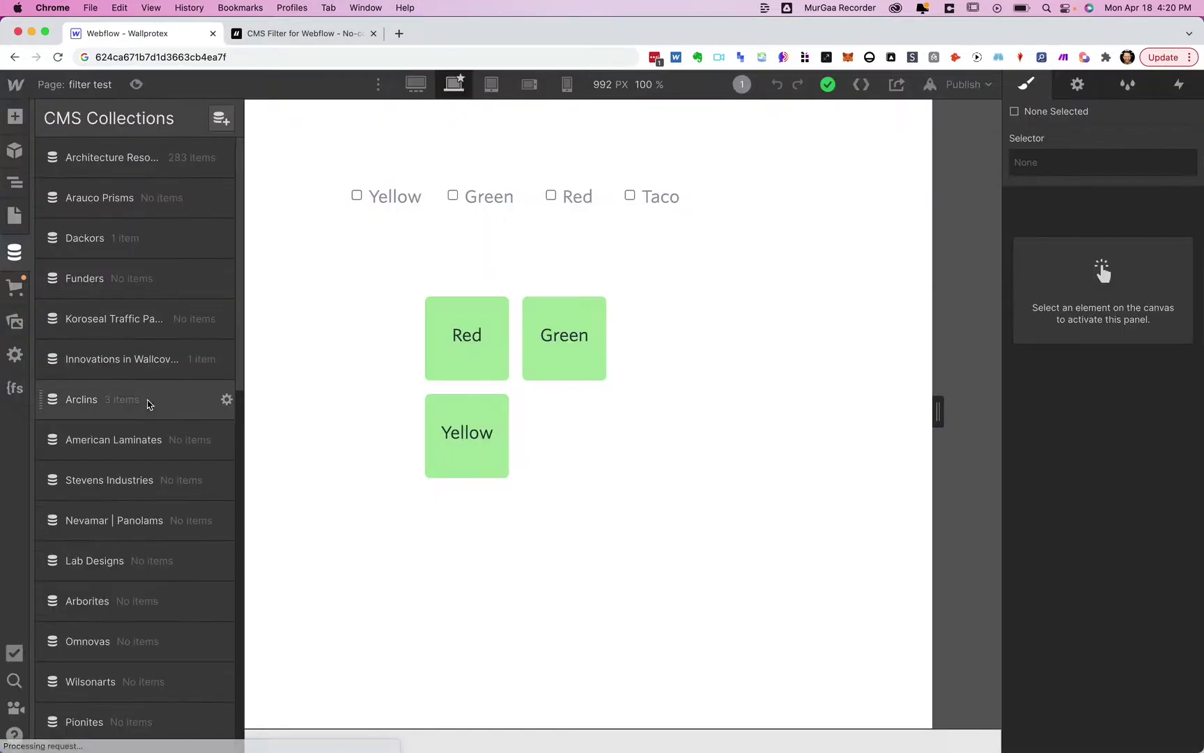
click(147, 404)
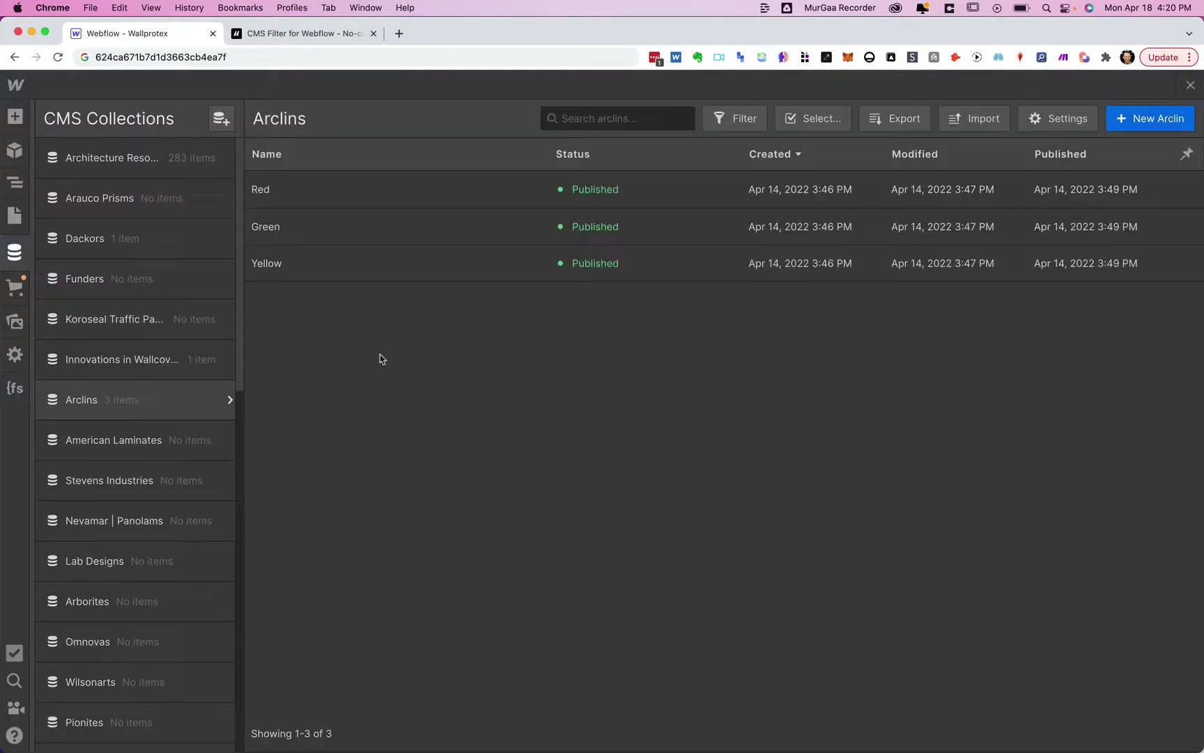
Open the Red item and inspect its Extra Fields JSON: color red, food taco.
click(337, 193)
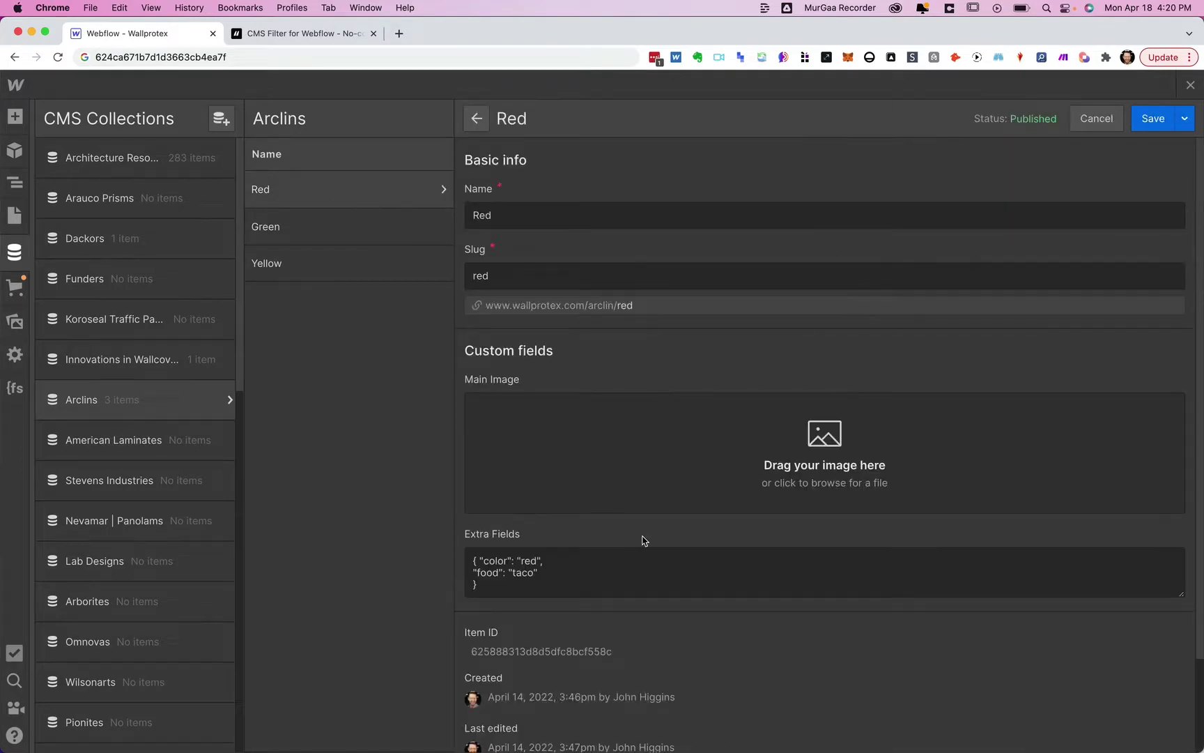
scroll(505, 418, down, 3)
click(489, 474)
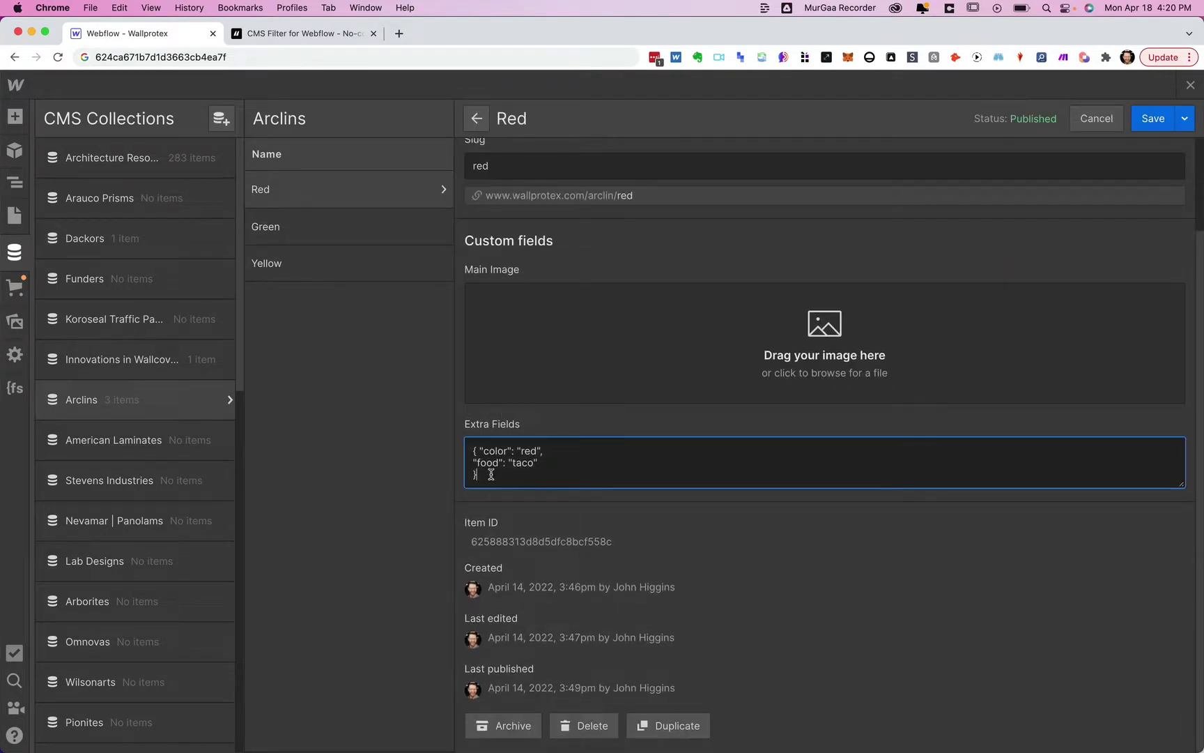
click(479, 467)
key(super+a)
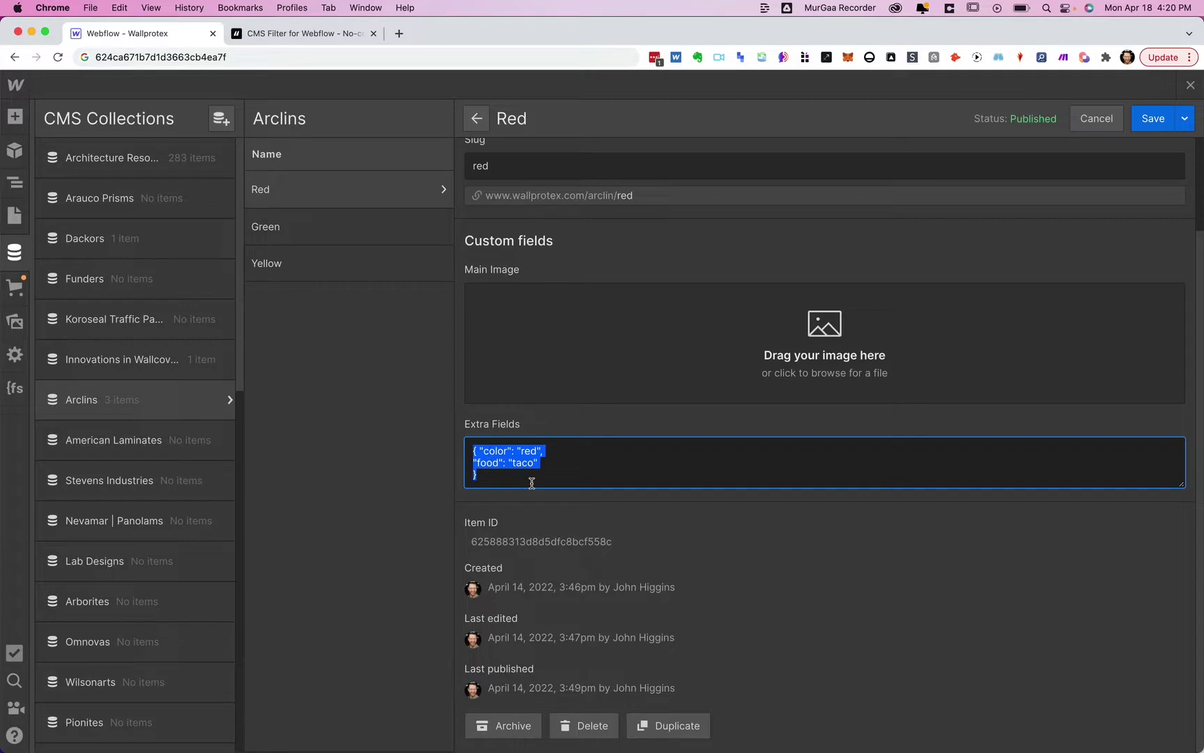
click(514, 449)
double_click(511, 450)
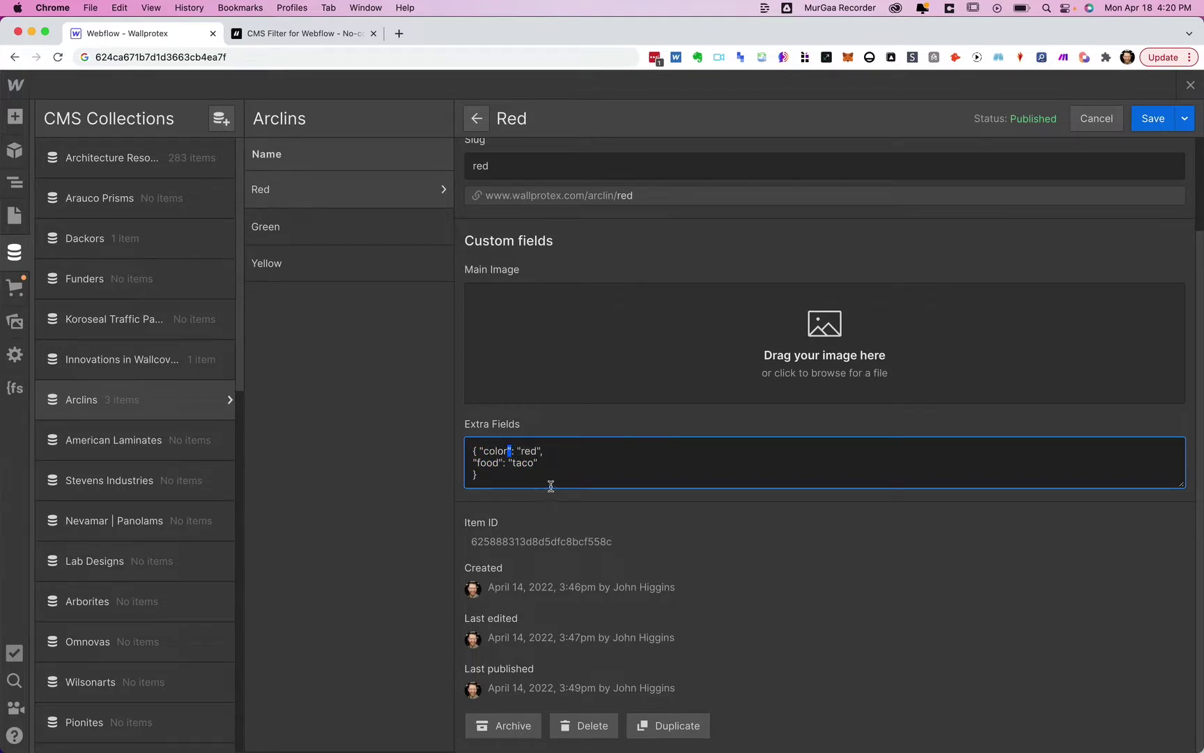
double_click(490, 450)
double_click(485, 463)
click(344, 231)
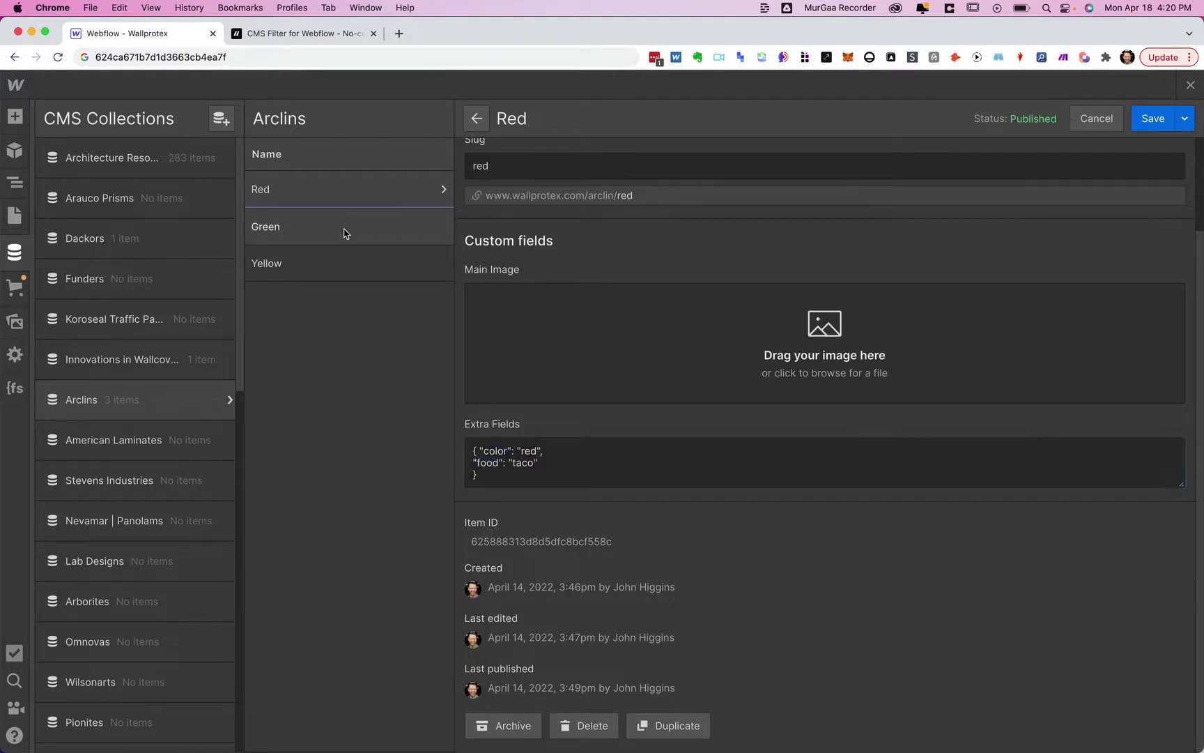
Review the food line in Green's Extra Fields JSON, then close the collection to the canvas.
scroll(524, 548, down, 3)
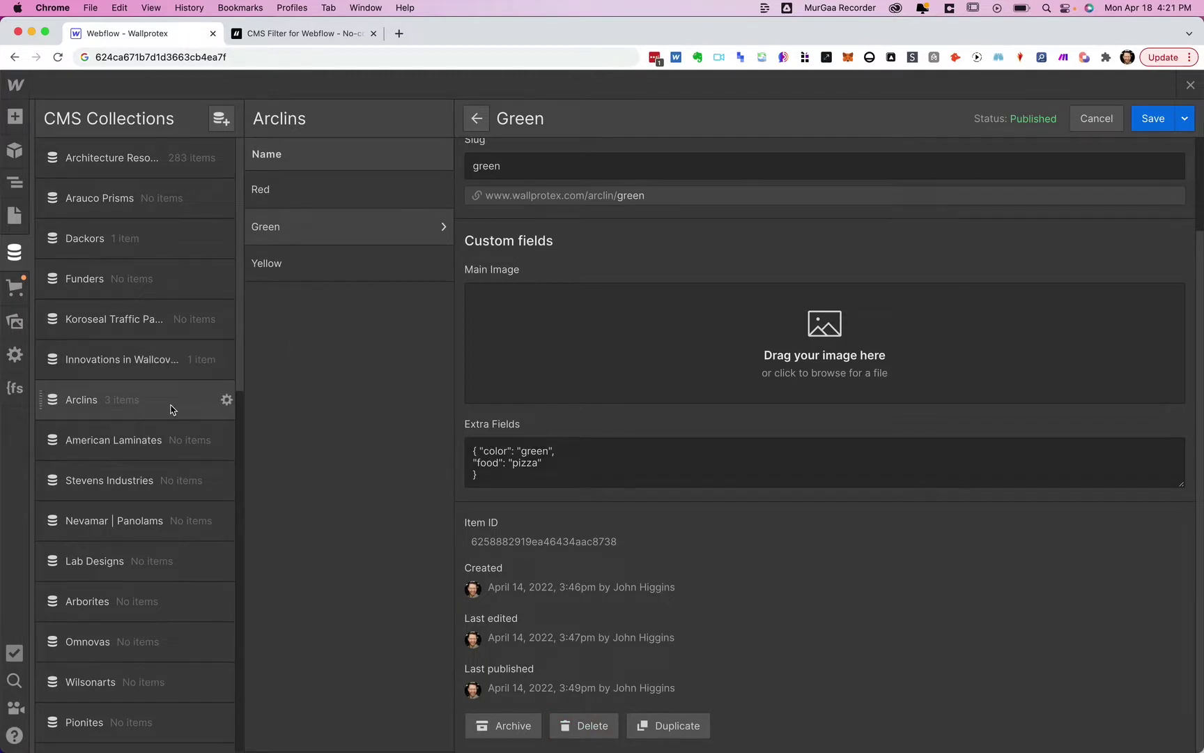
drag(495, 466, 479, 481)
click(480, 481)
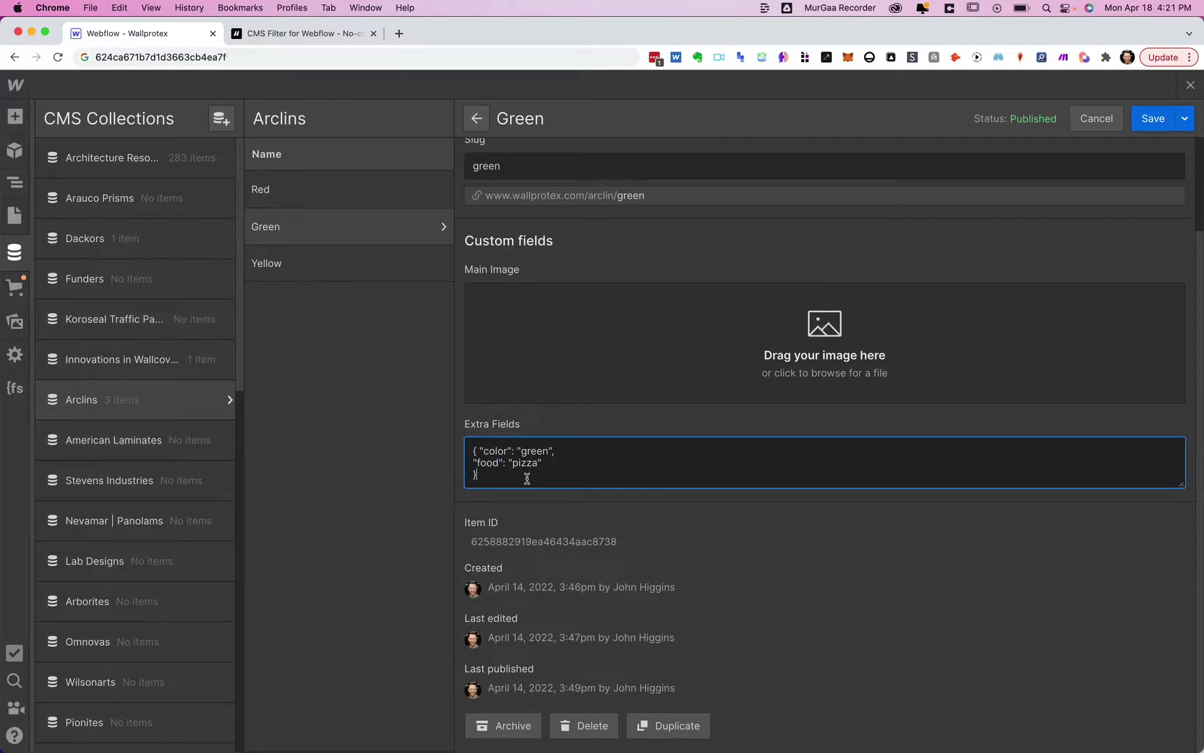
click(122, 408)
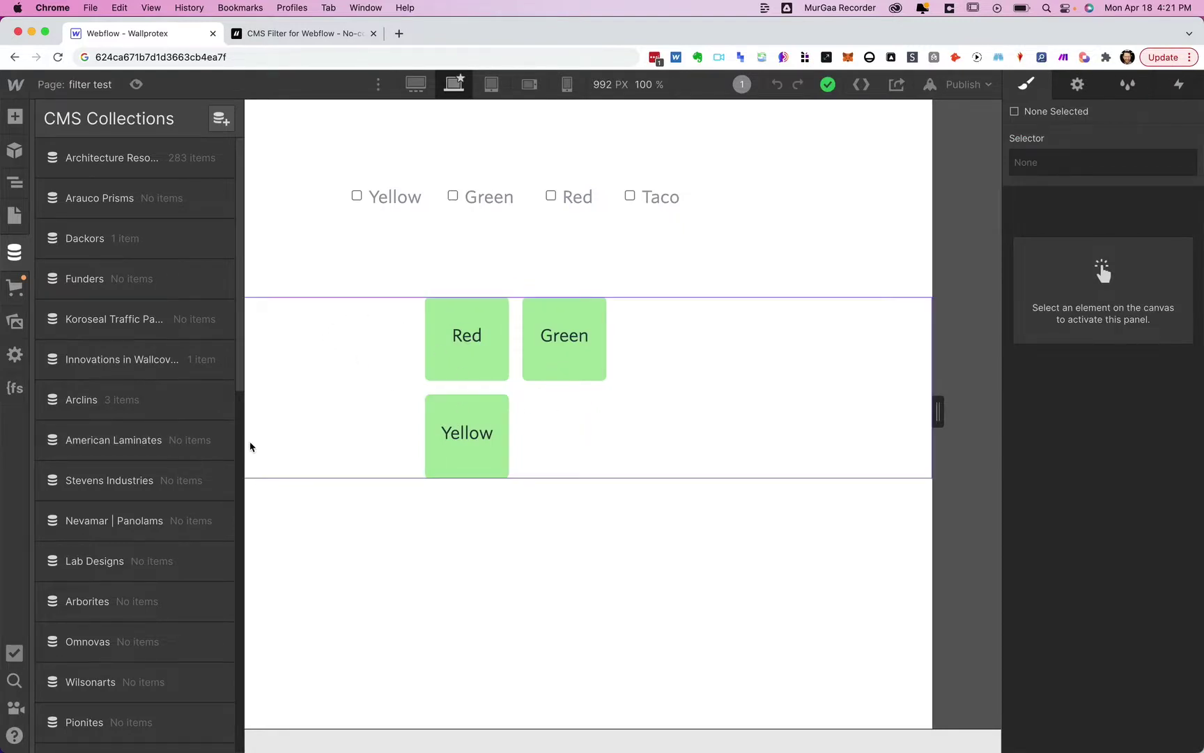
click(417, 167)
click(218, 217)
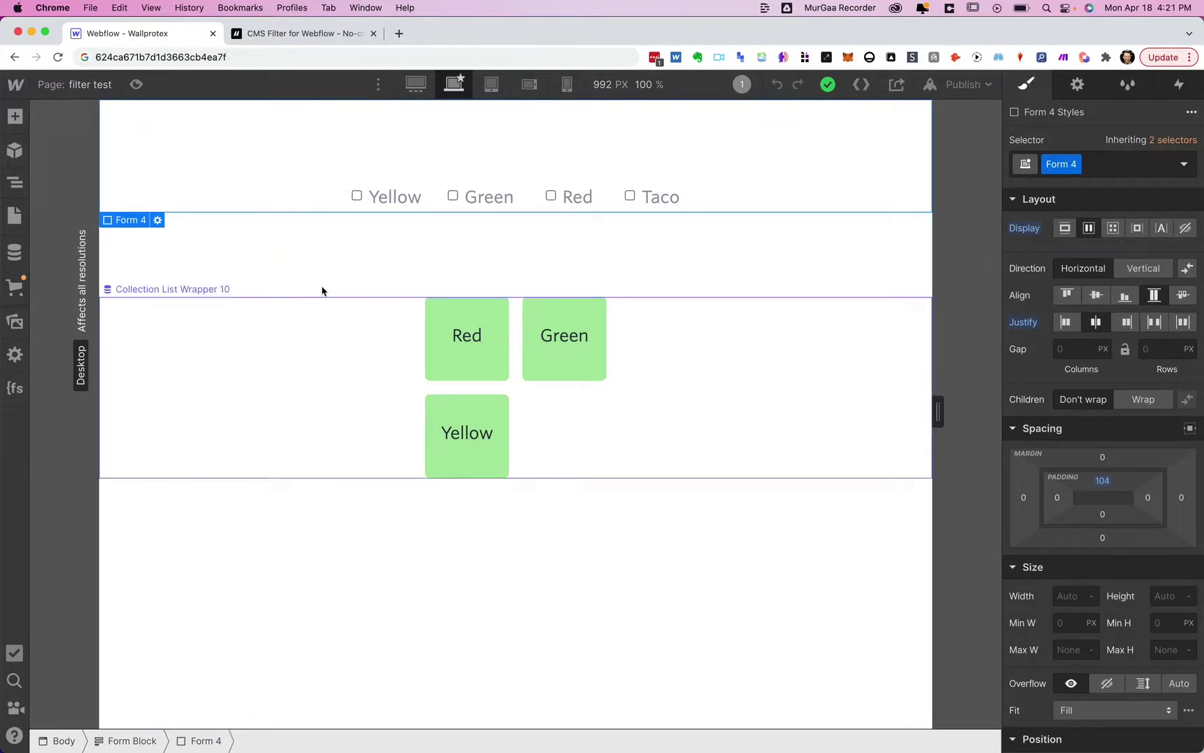
key(ctrl+Tab)
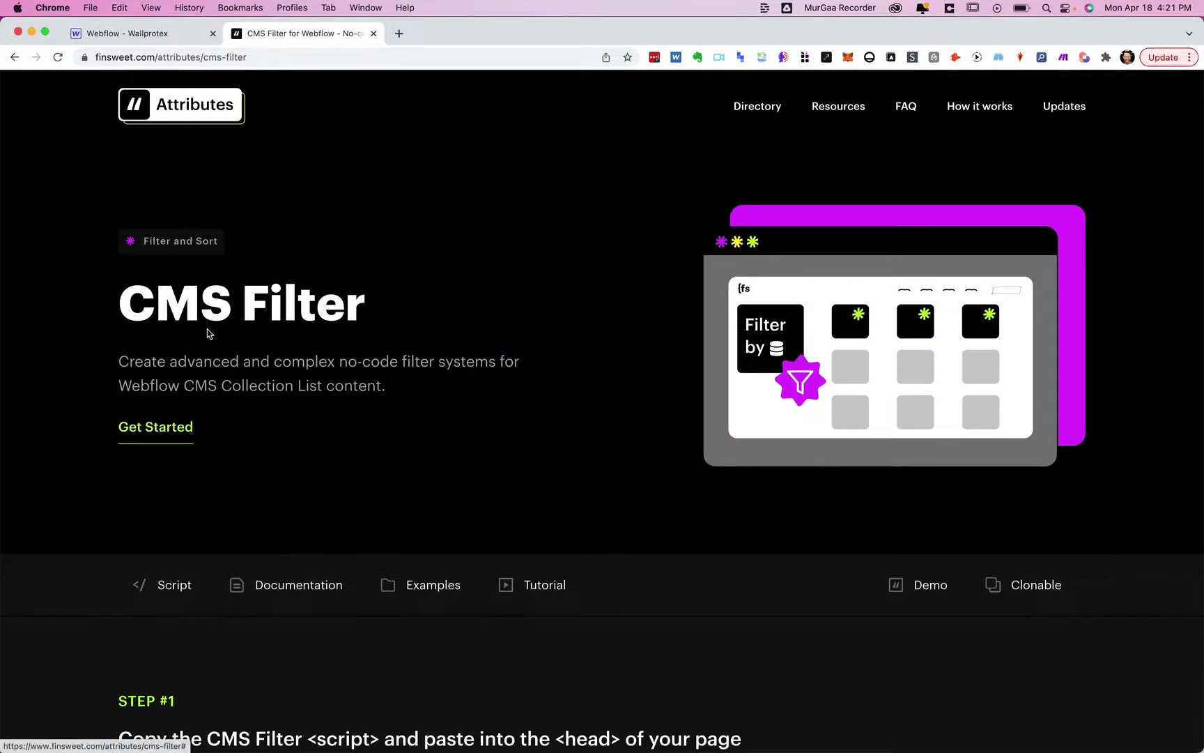
click(158, 33)
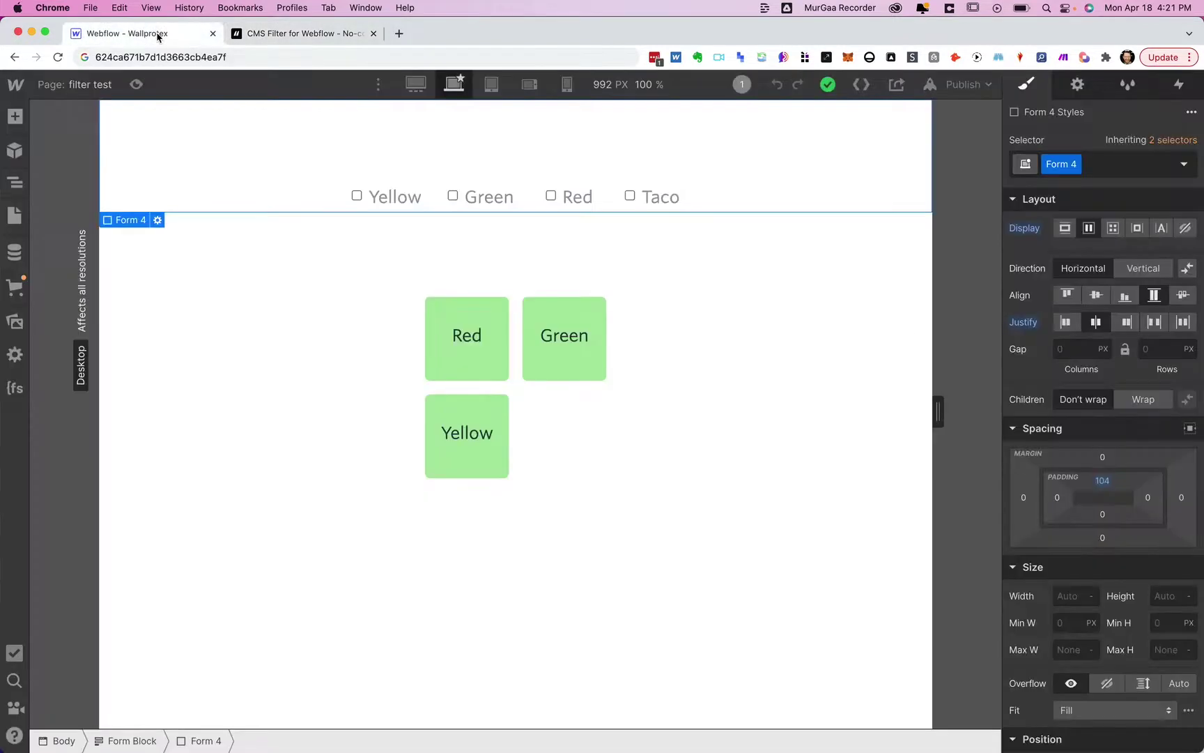
click(463, 338)
click(523, 403)
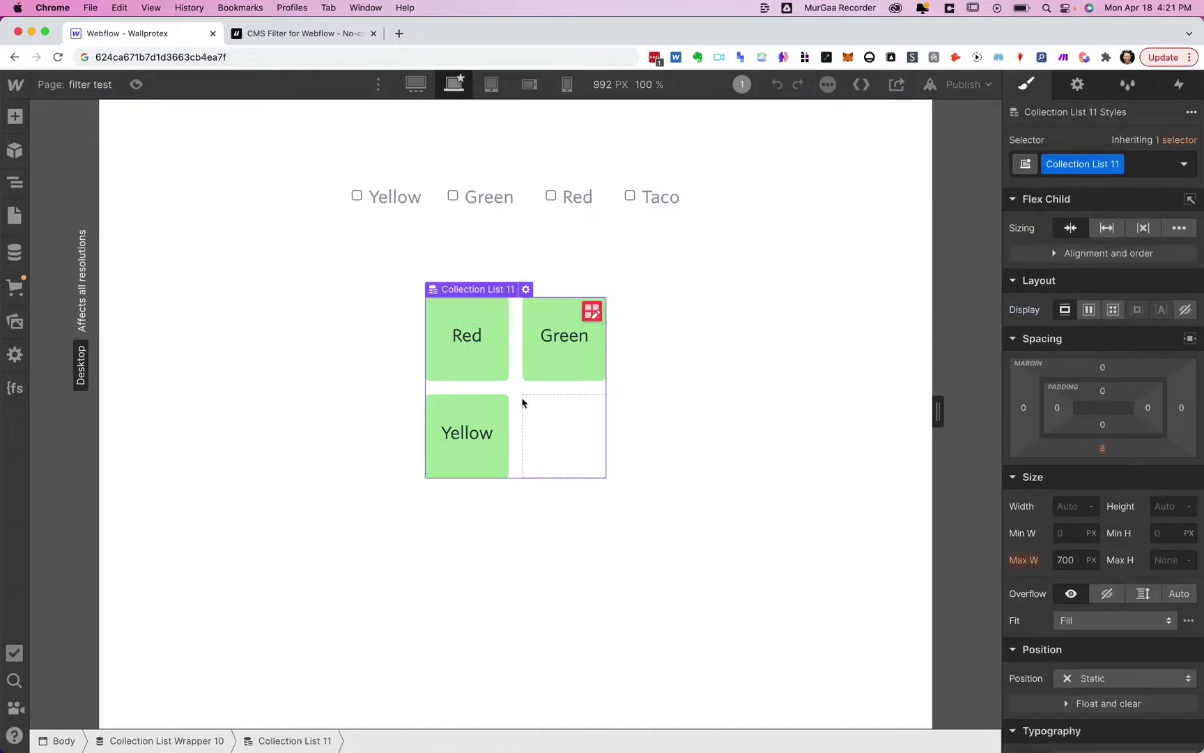
click(1077, 87)
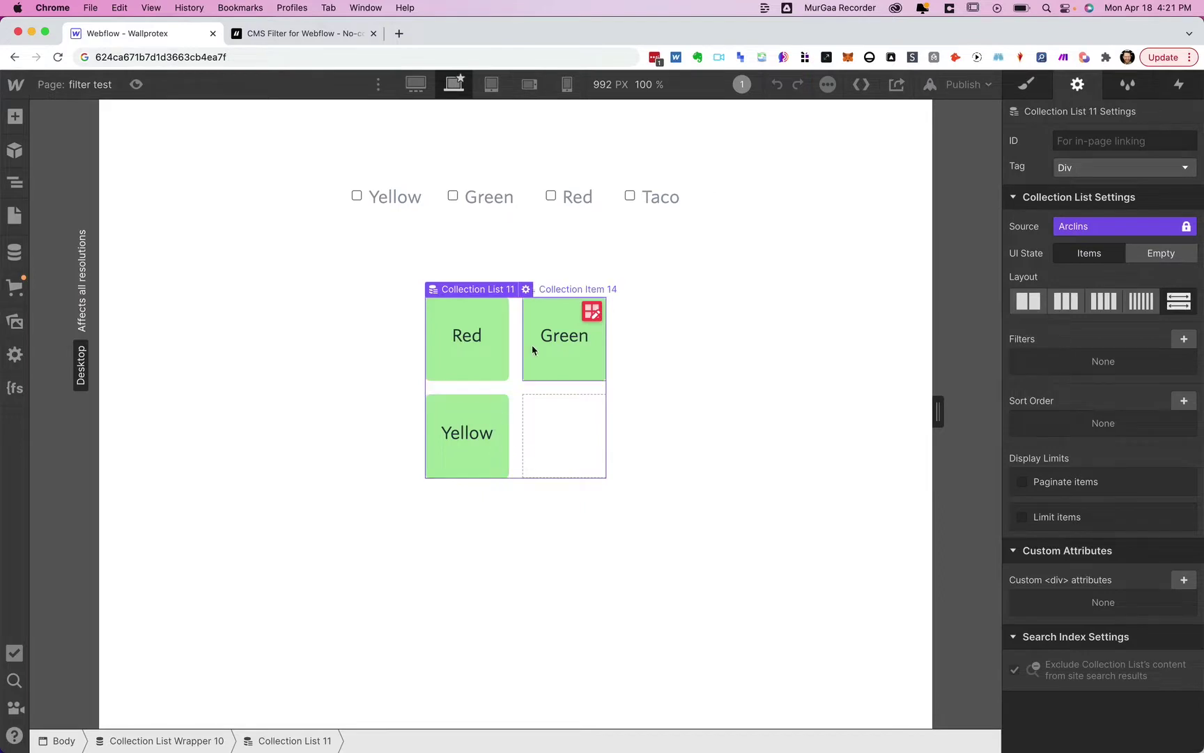
click(555, 340)
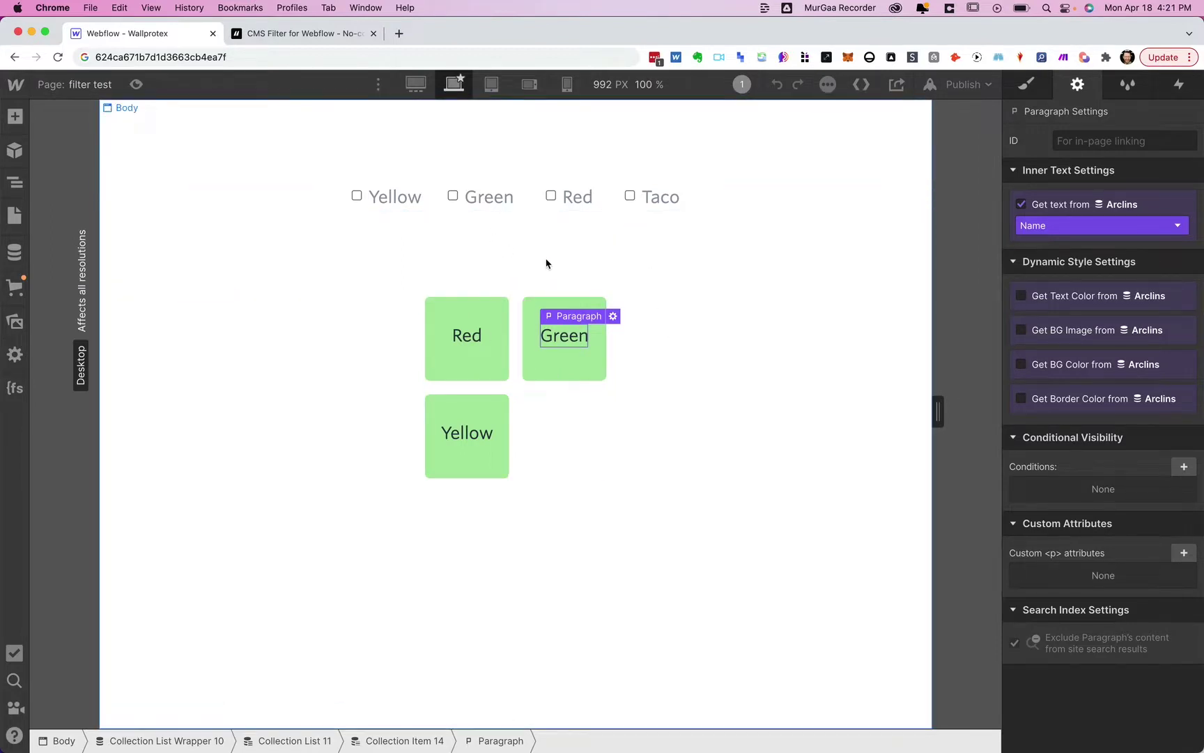
click(269, 35)
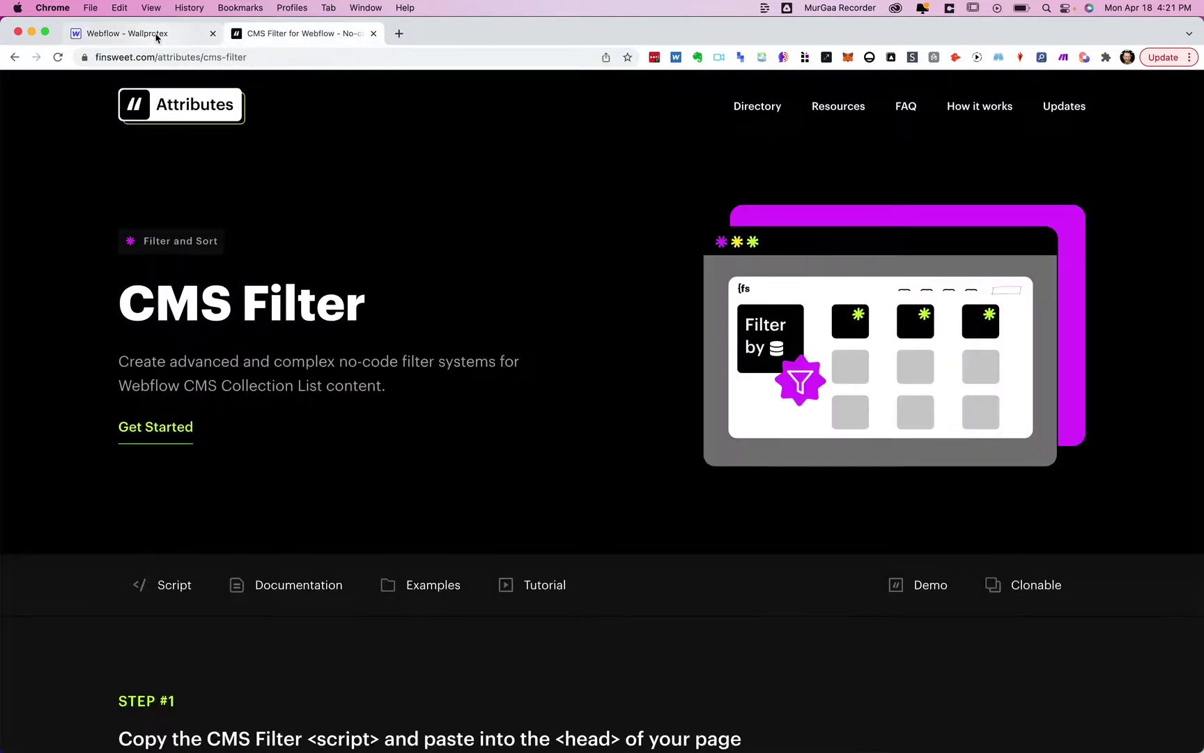
click(156, 37)
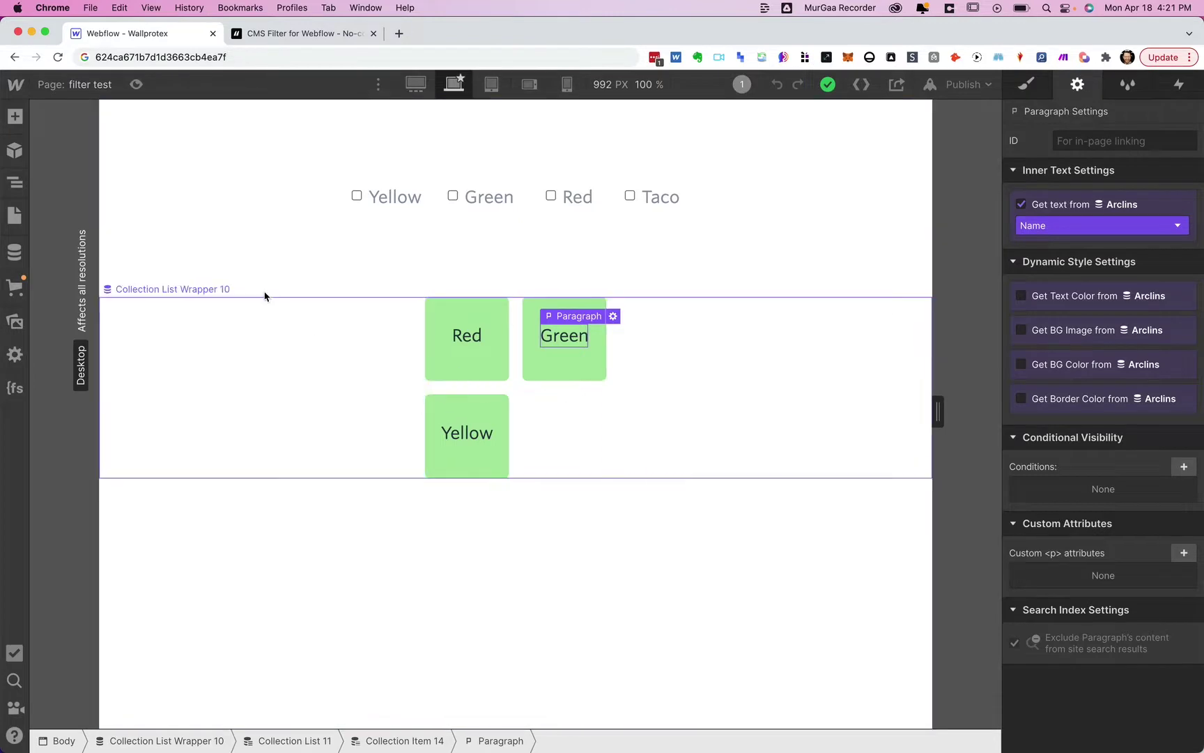
Open the filter test page settings and scroll to the Before </body> custom code.
click(97, 87)
scroll(174, 433, down, 3)
scroll(174, 433, down, 5)
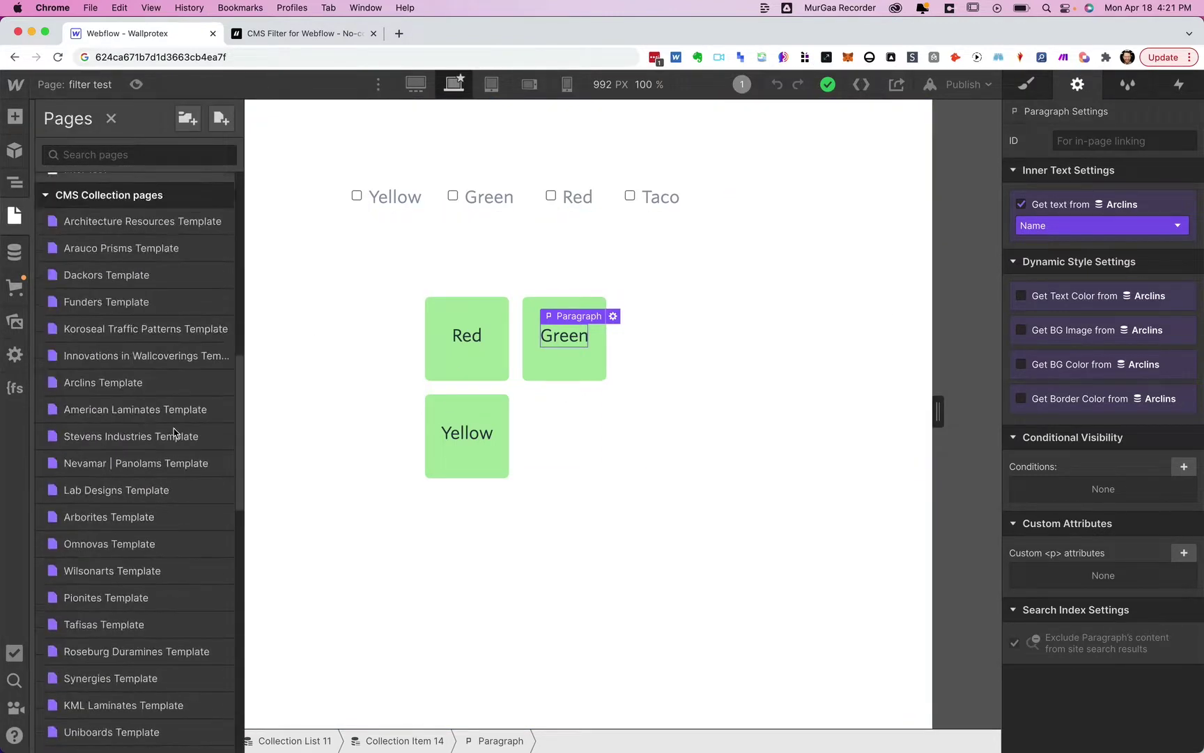
scroll(175, 390, up, 1)
mouse_move(227, 211)
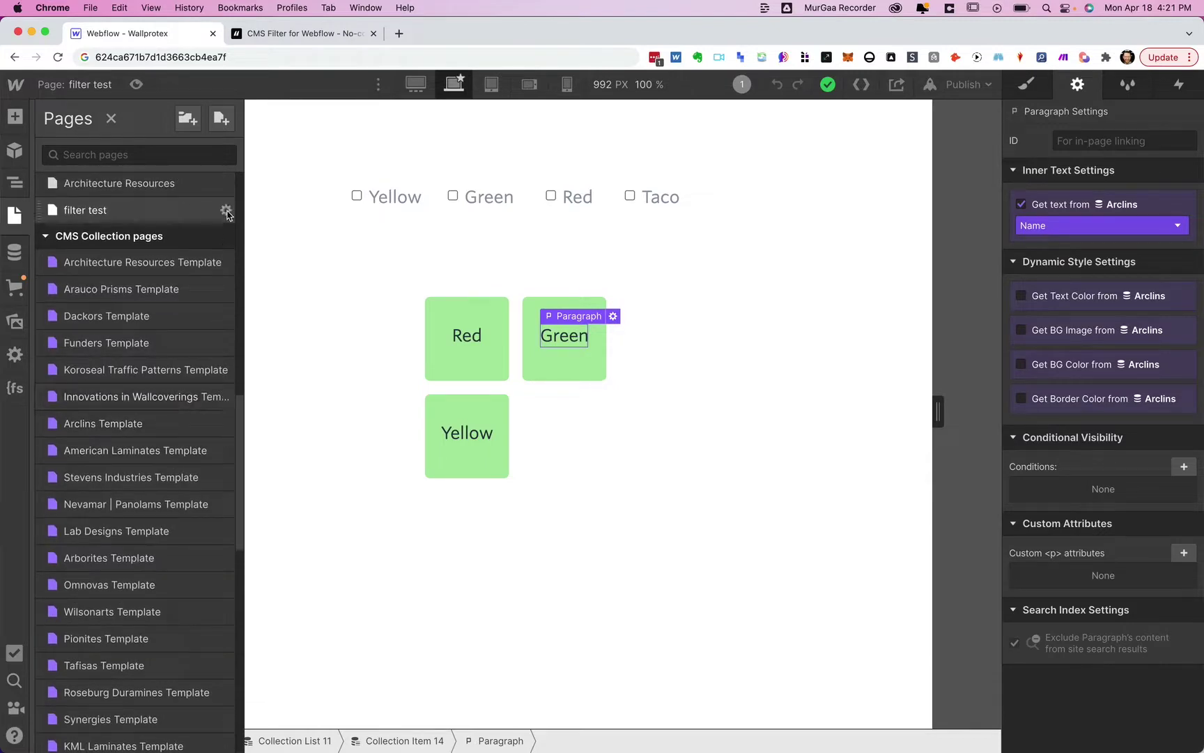
click(227, 211)
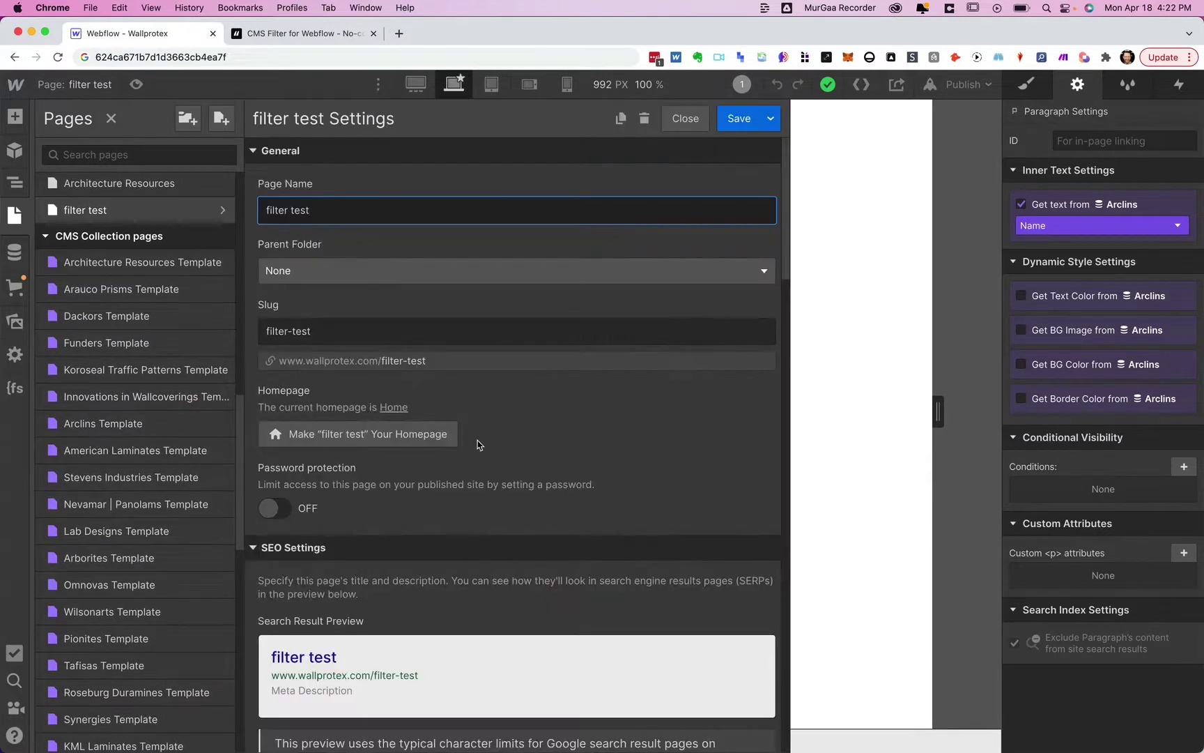
scroll(477, 440, down, 15)
scroll(487, 446, down, 3)
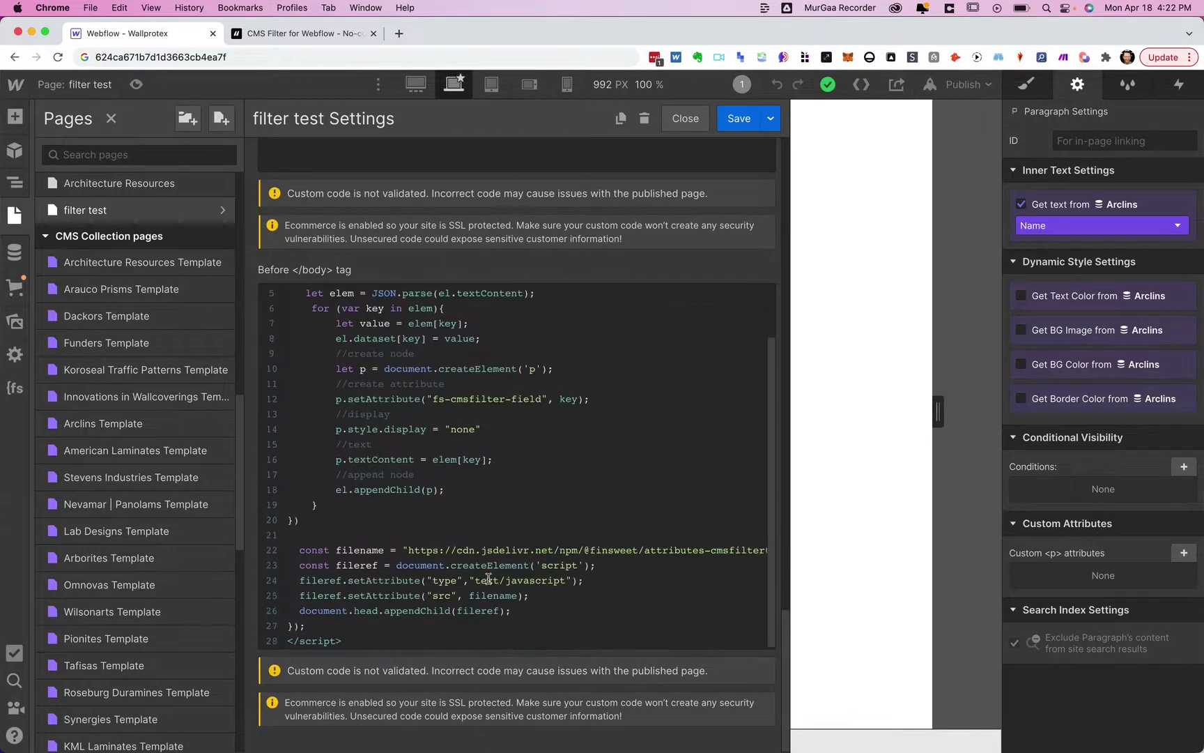
Enlarge the view of the JSON-parsing script and compare it against the Finsweet documentation.
click(486, 549)
key(super+equal)
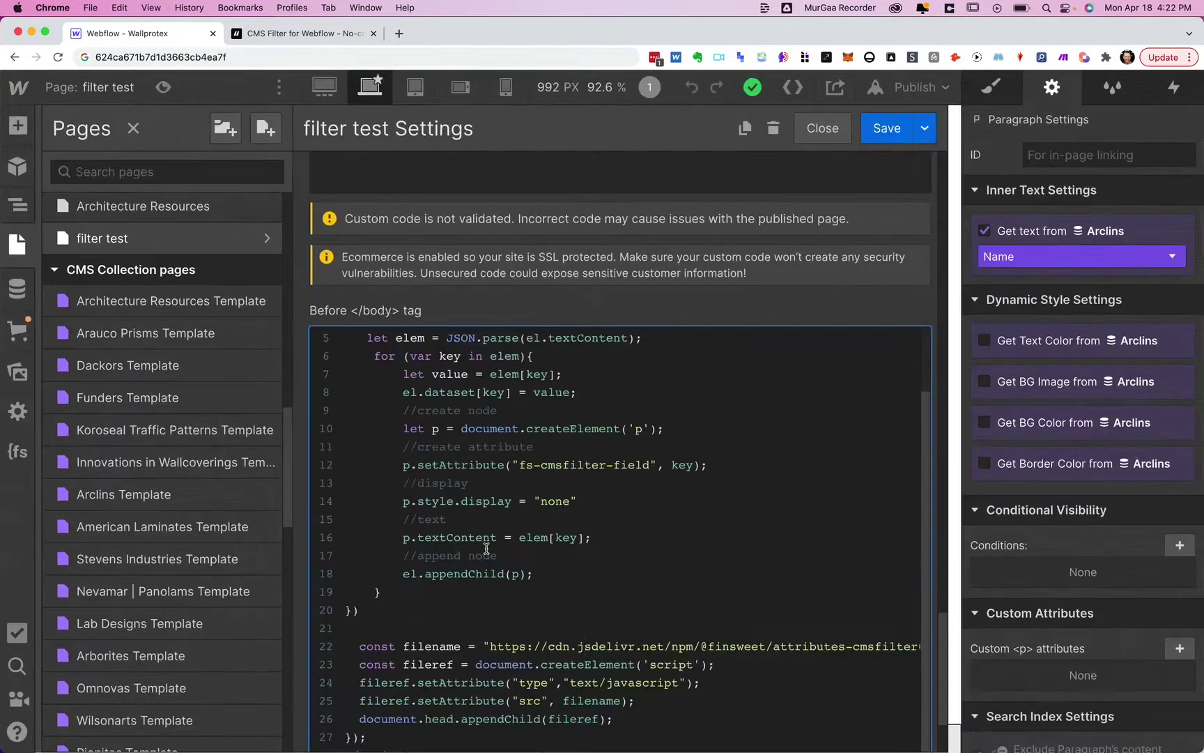
scroll(515, 520, up, 2)
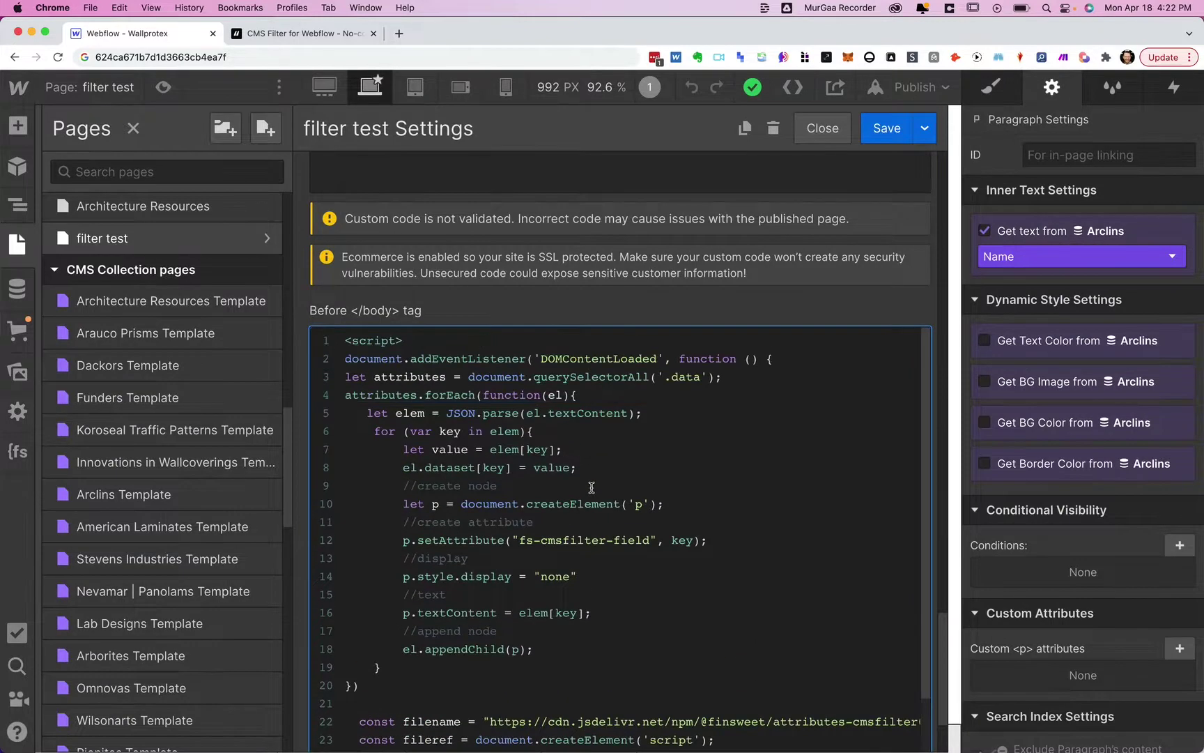
scroll(538, 495, down, 2)
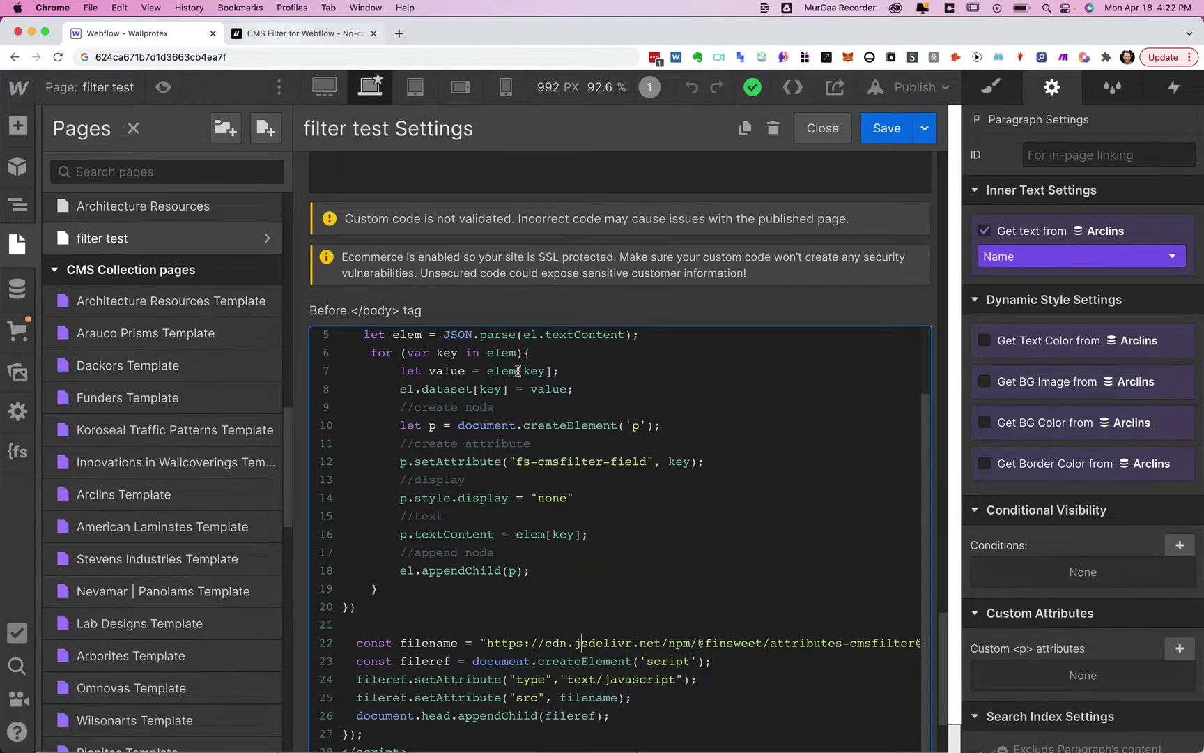
click(274, 35)
click(161, 34)
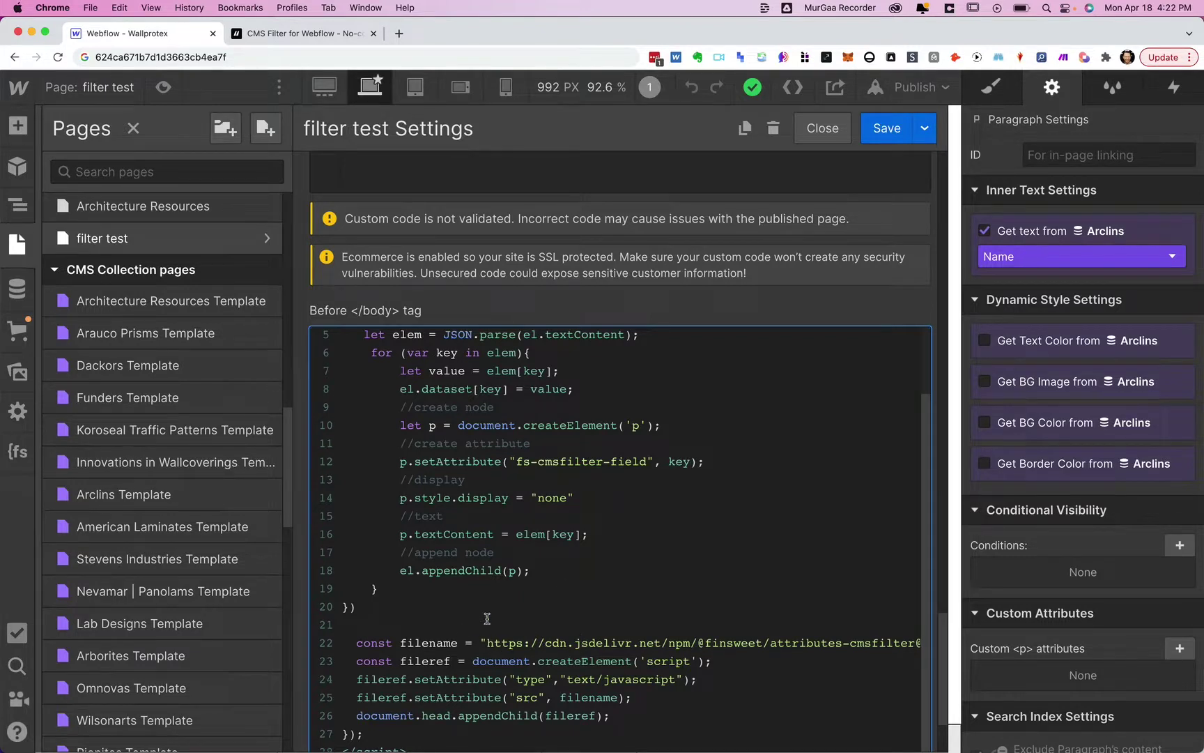
scroll(485, 538, up, 3)
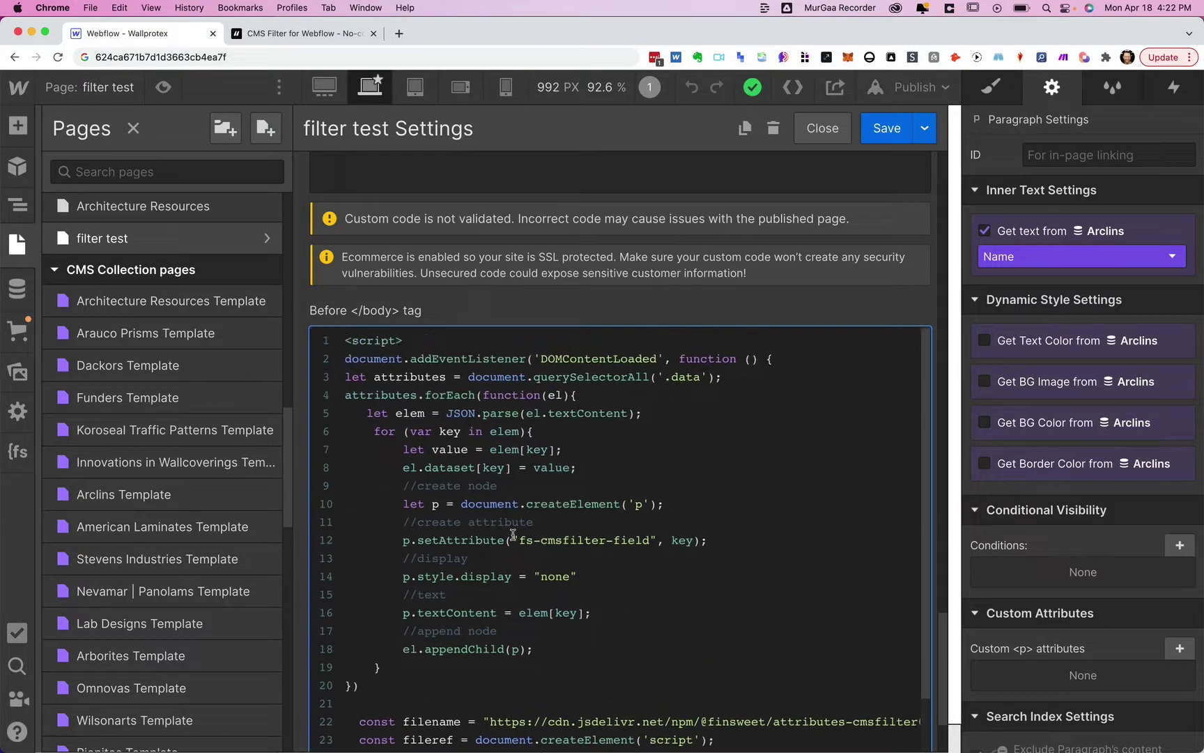
Highlight script lines 3–20, from let attributes through the forEach loop's closing brace.
click(346, 376)
drag(346, 376, 568, 507)
drag(564, 543, 558, 662)
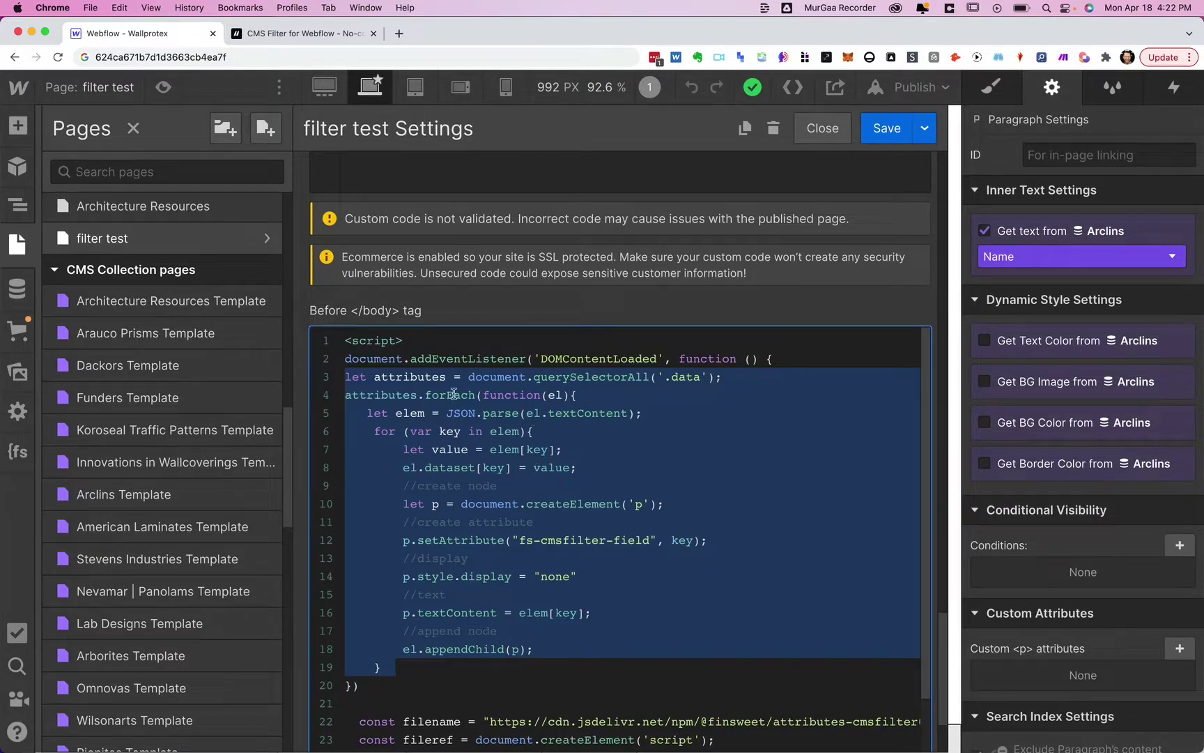
scroll(404, 578, down, 2)
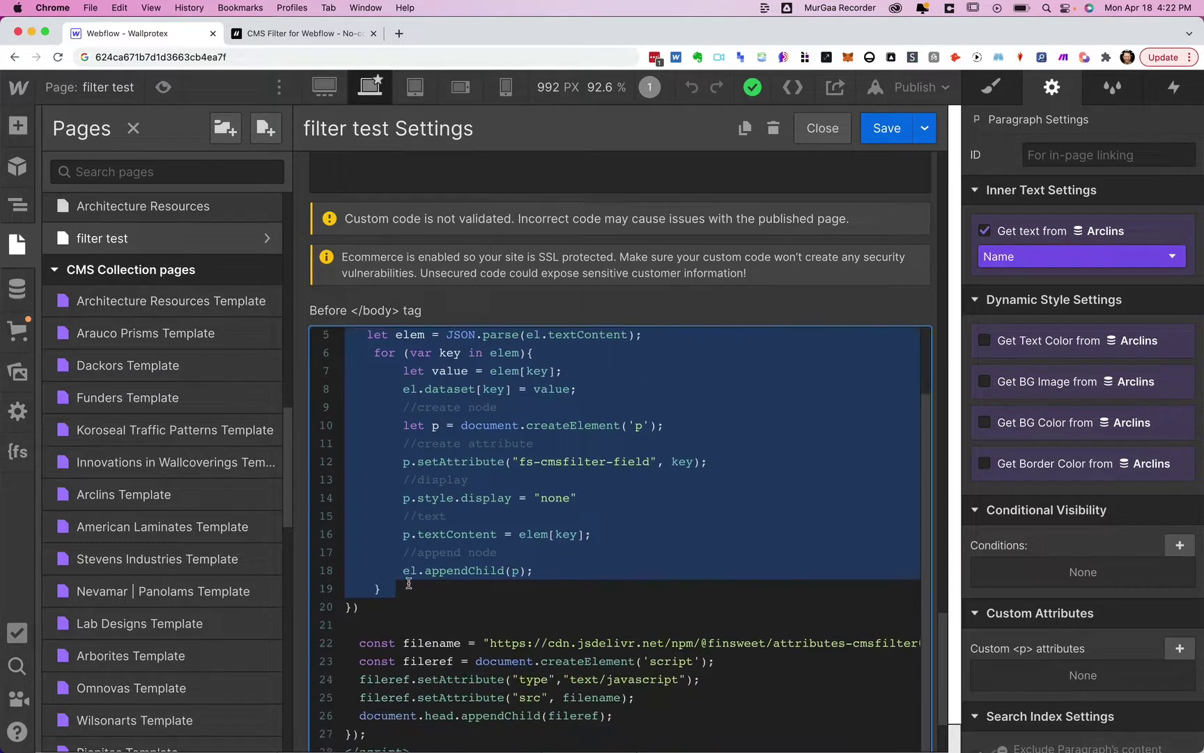
click(372, 606)
scroll(372, 627, up, 2)
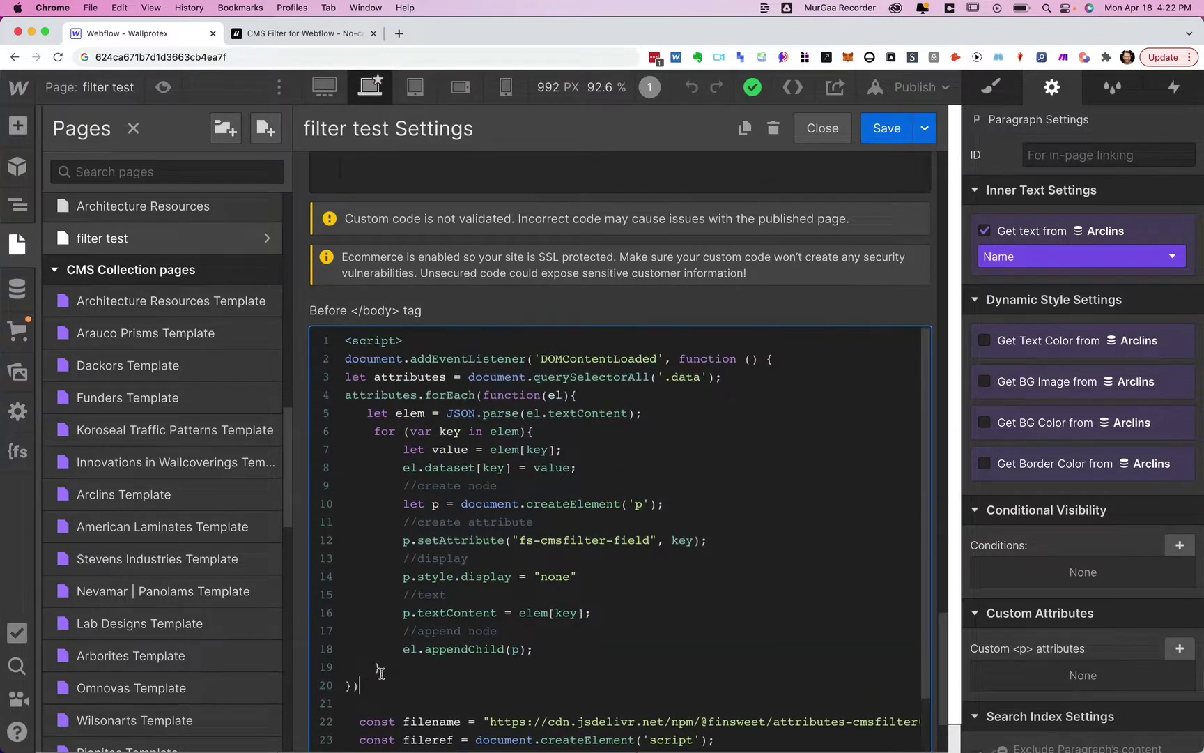
drag(371, 685, 342, 380)
scroll(484, 465, down, 3)
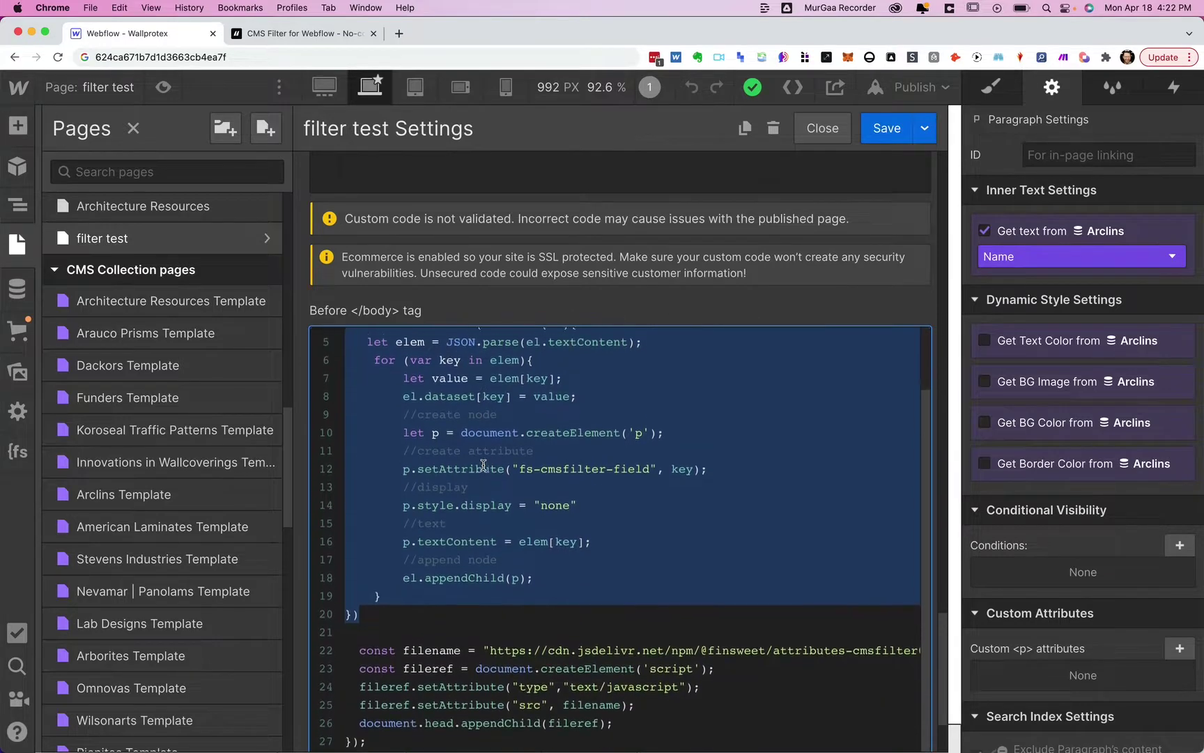
scroll(484, 466, up, 3)
scroll(484, 466, right, 1)
scroll(483, 465, up, 1)
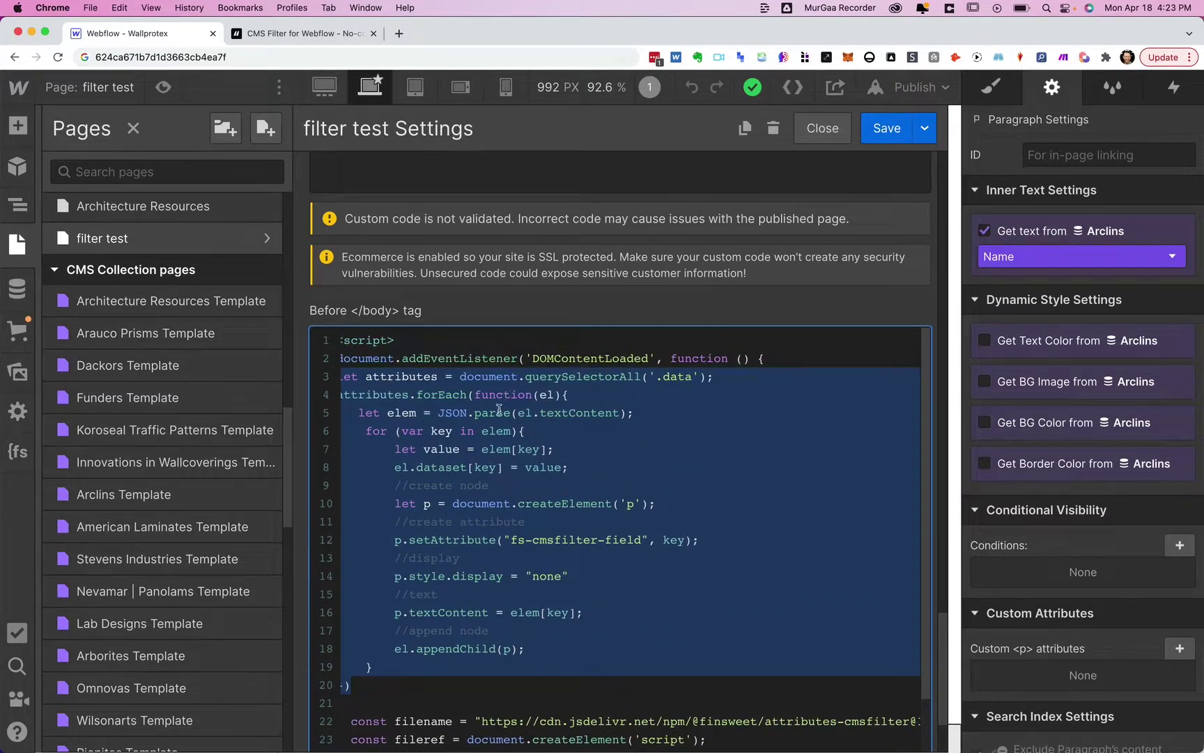
scroll(429, 422, left, 1)
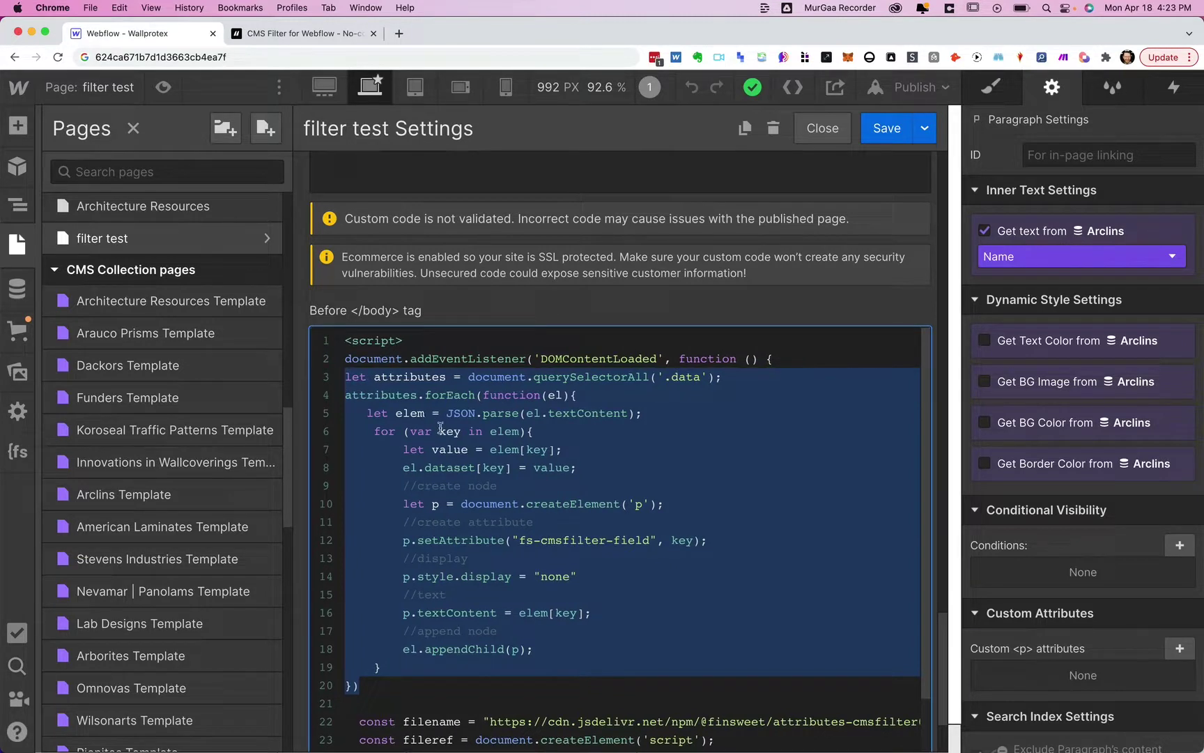